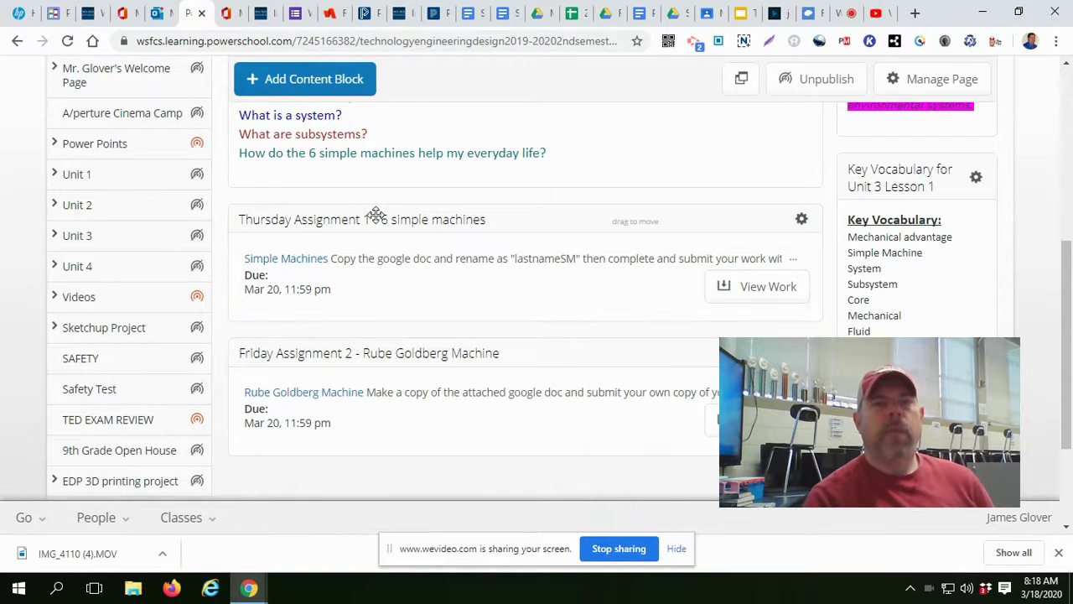
Scroll to Thursday's Assignment 1 and open the Simple Machines assignment details
scroll(373, 216, up, 3)
scroll(375, 221, up, 2)
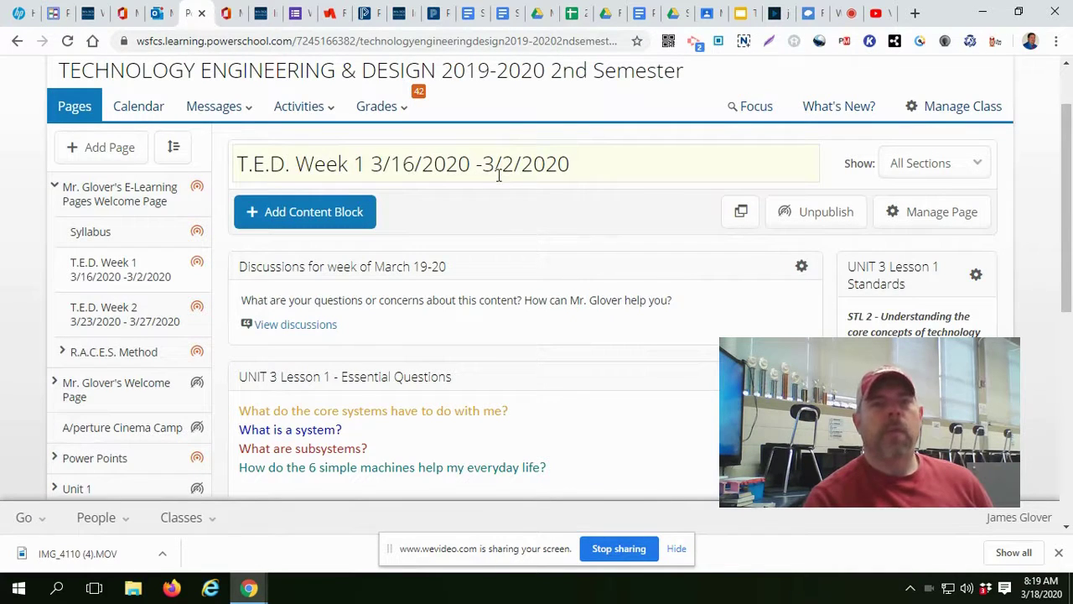
scroll(503, 172, down, 4)
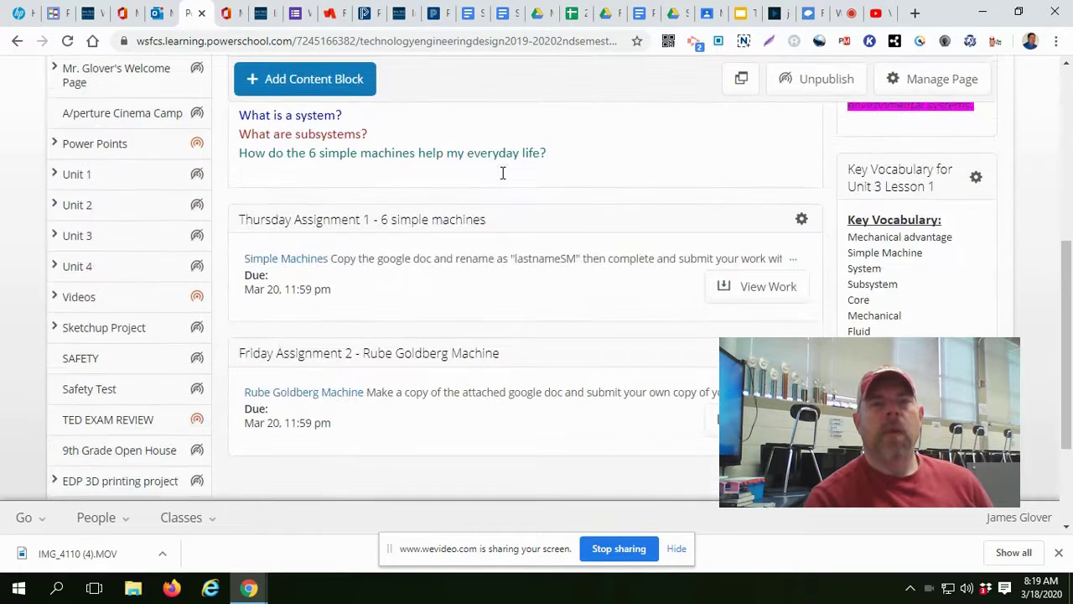
scroll(501, 178, down, 1)
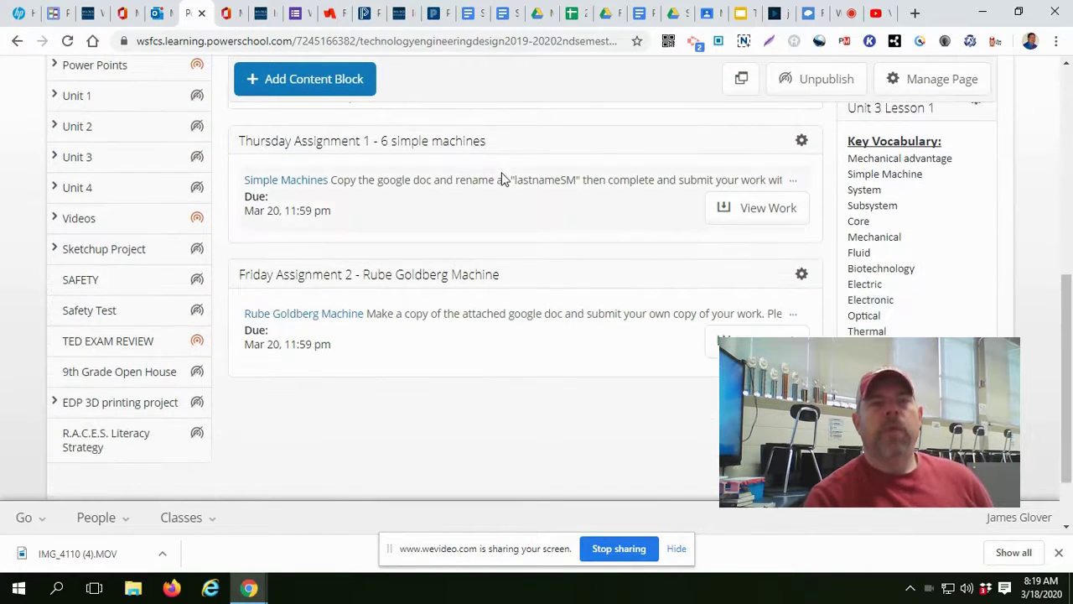
click(281, 186)
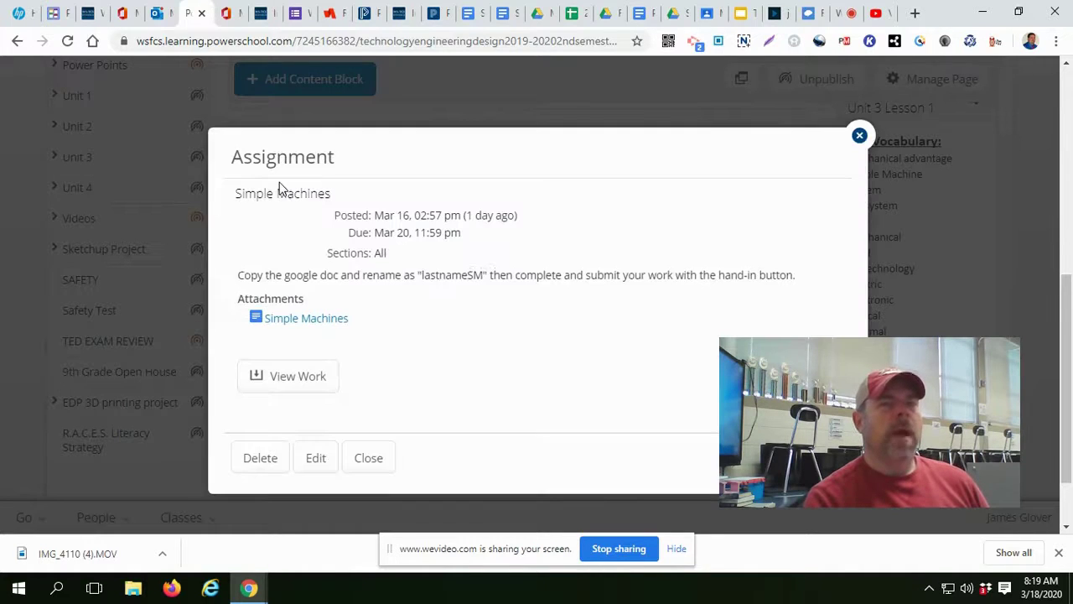
Open the attached worksheet and start a copy named with the last name plus 'sm6'
click(286, 320)
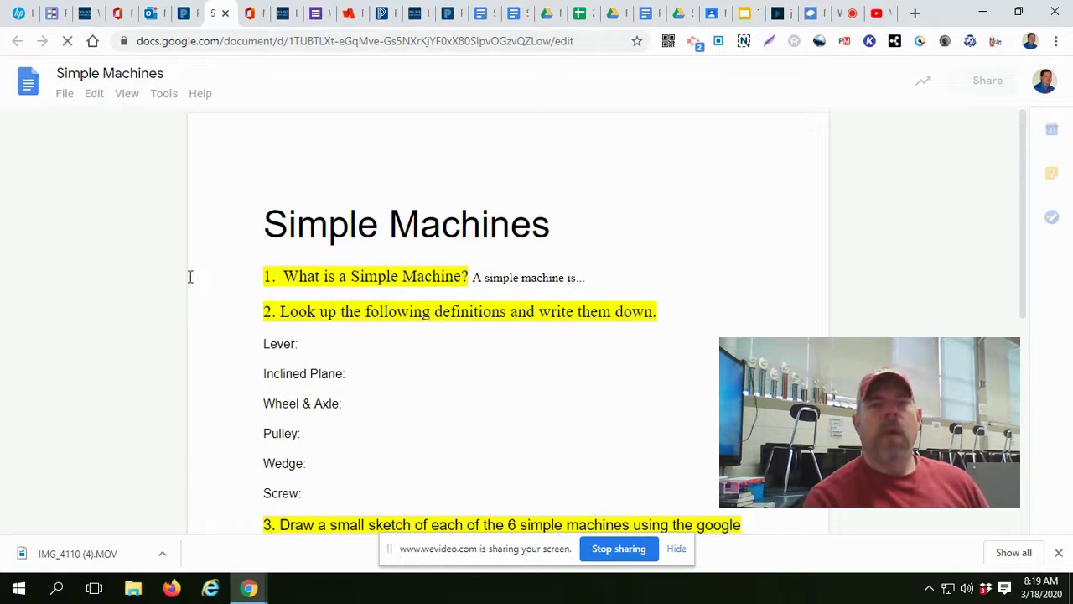
click(66, 95)
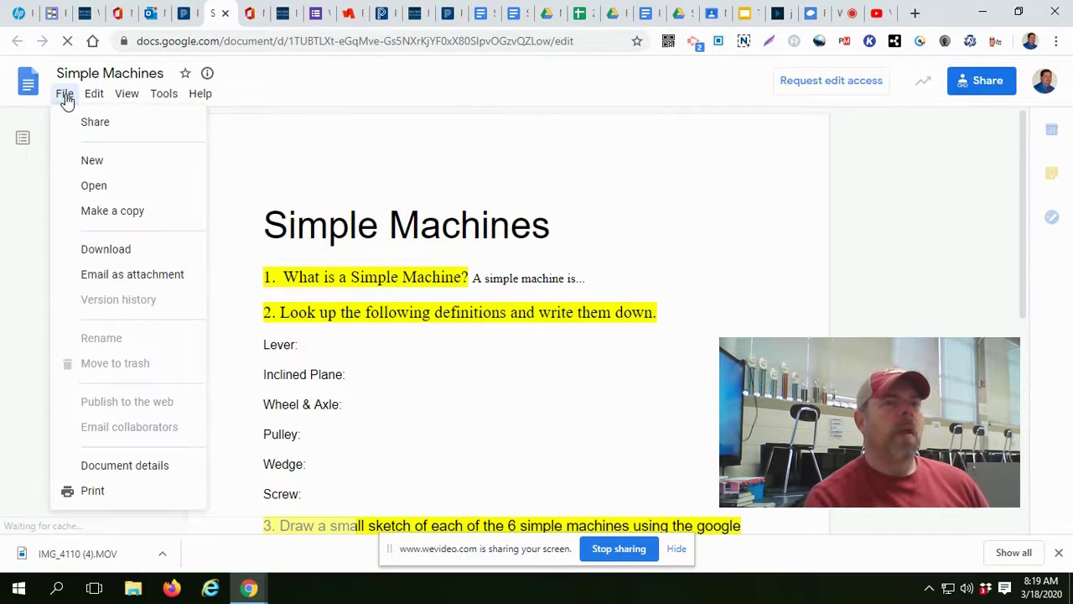
click(102, 214)
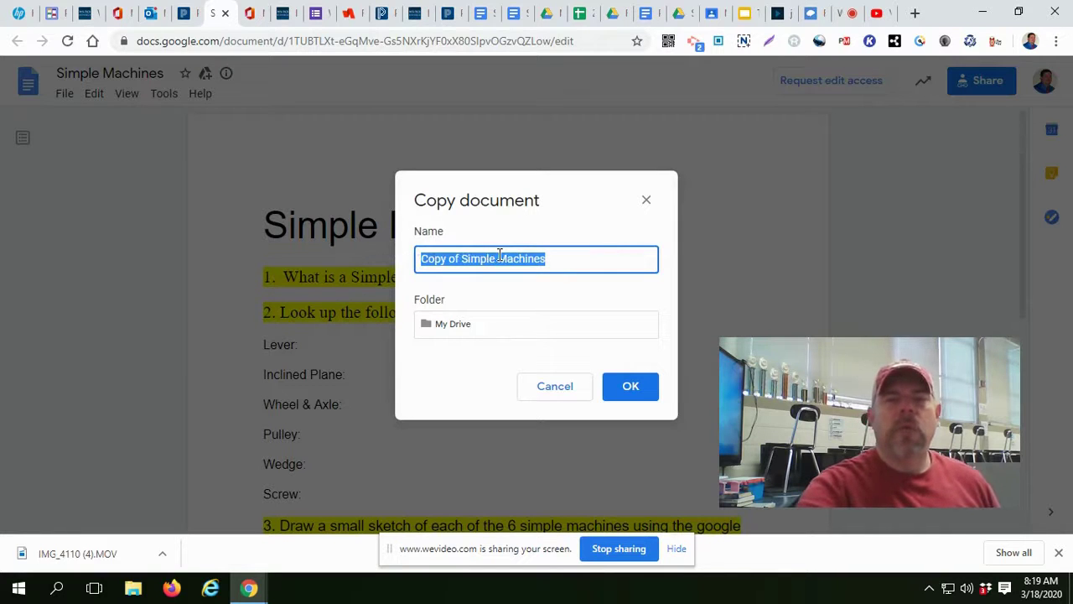
key(BackSpace)
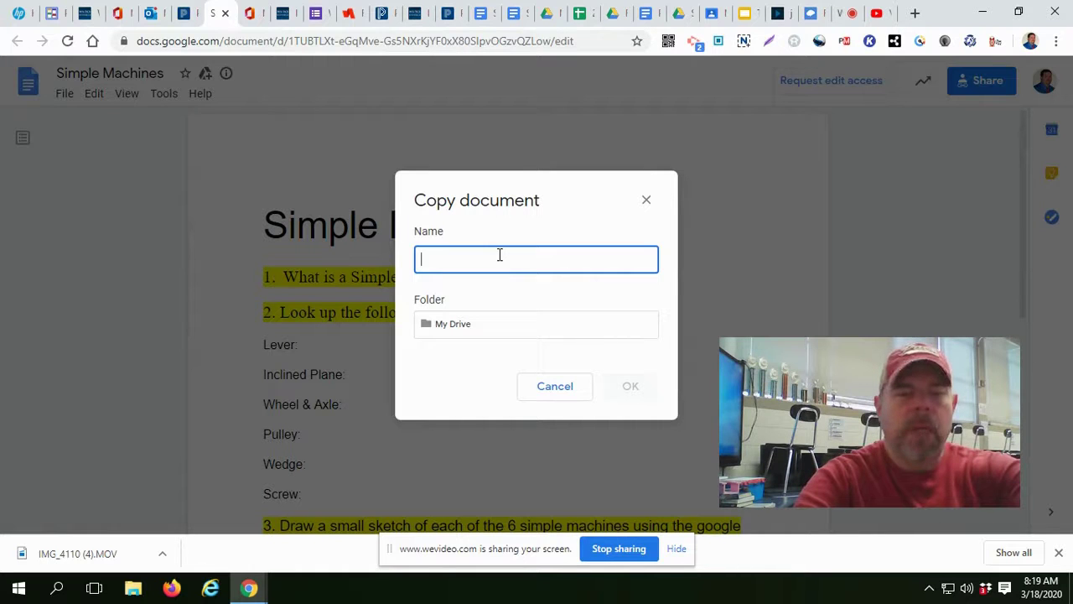
text(GLOVERsm)
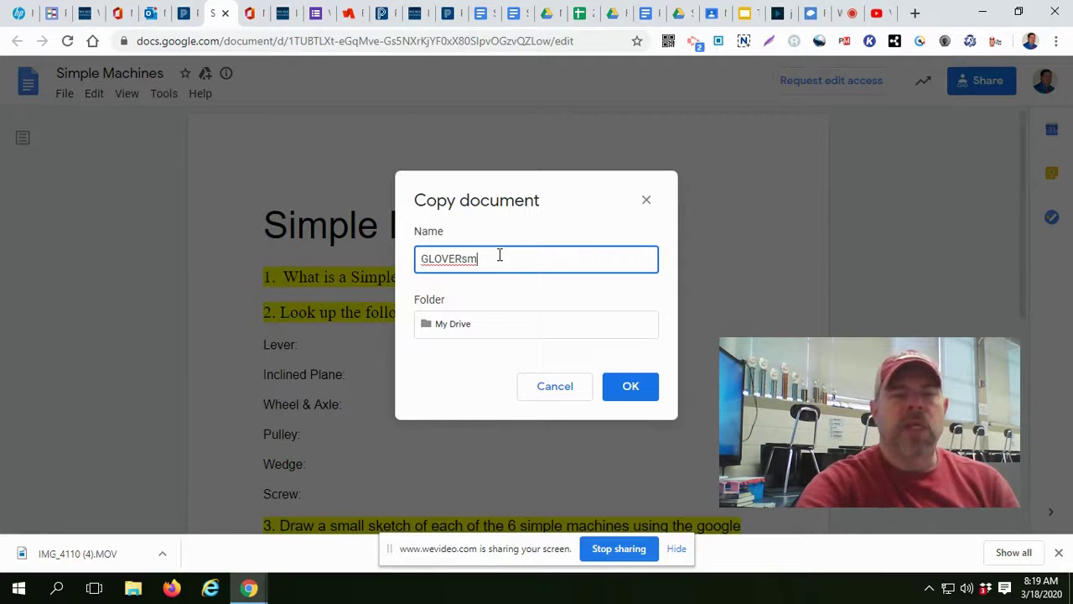
text(6)
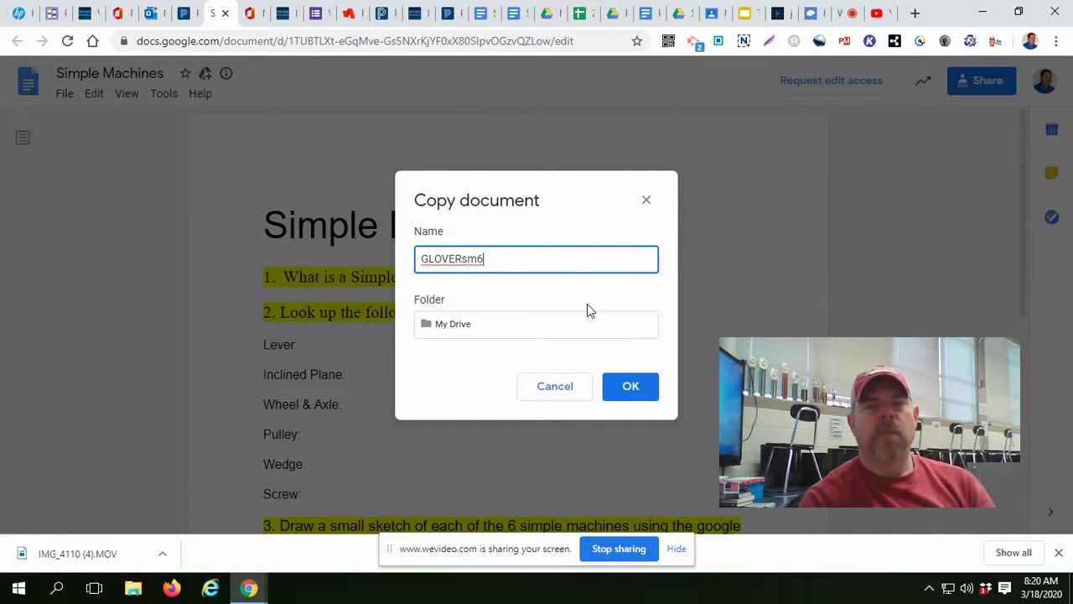
Create the renamed sm6 copy and look through the document
click(633, 387)
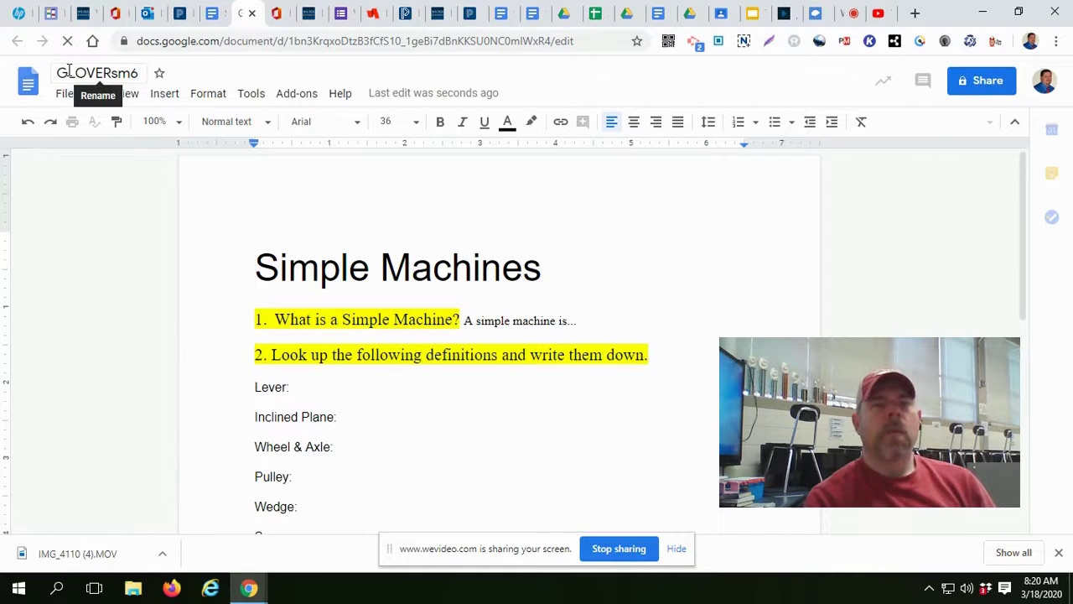
scroll(356, 243, down, 1)
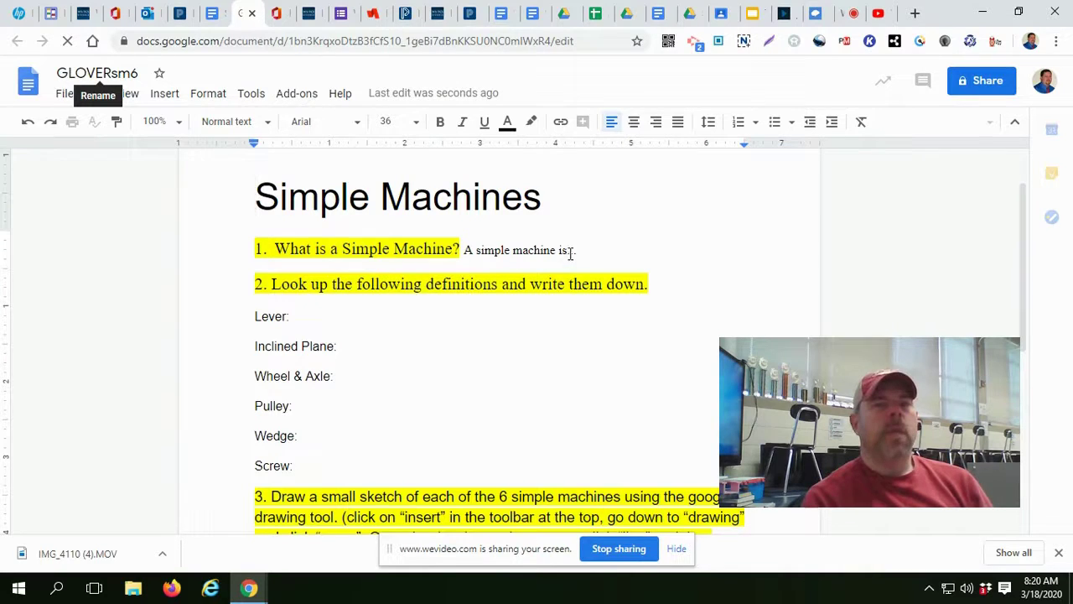
scroll(591, 249, down, 2)
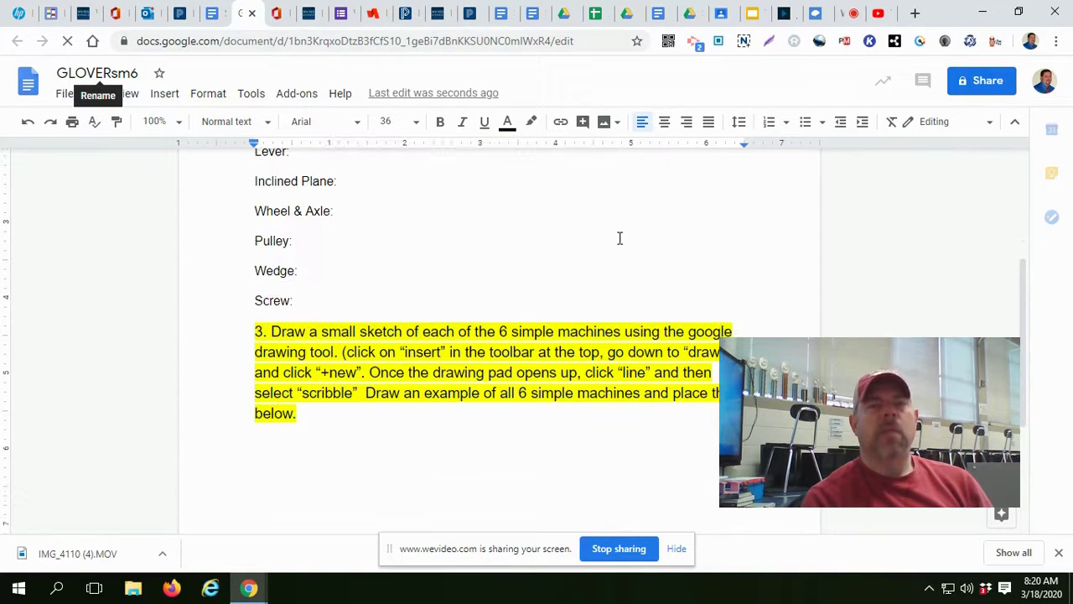
scroll(620, 238, down, 1)
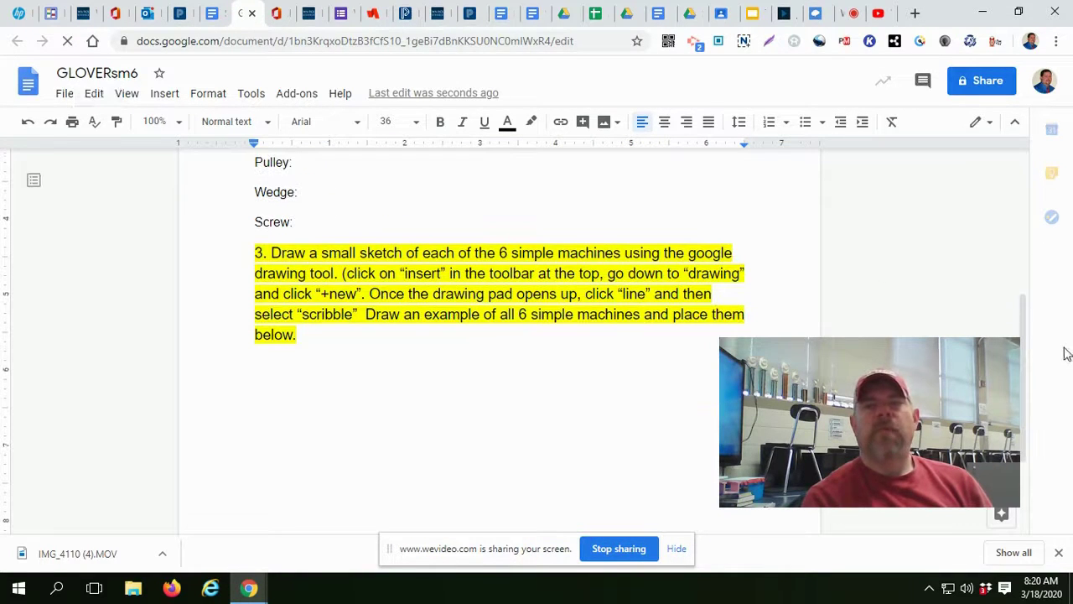
key(ctrl+Home)
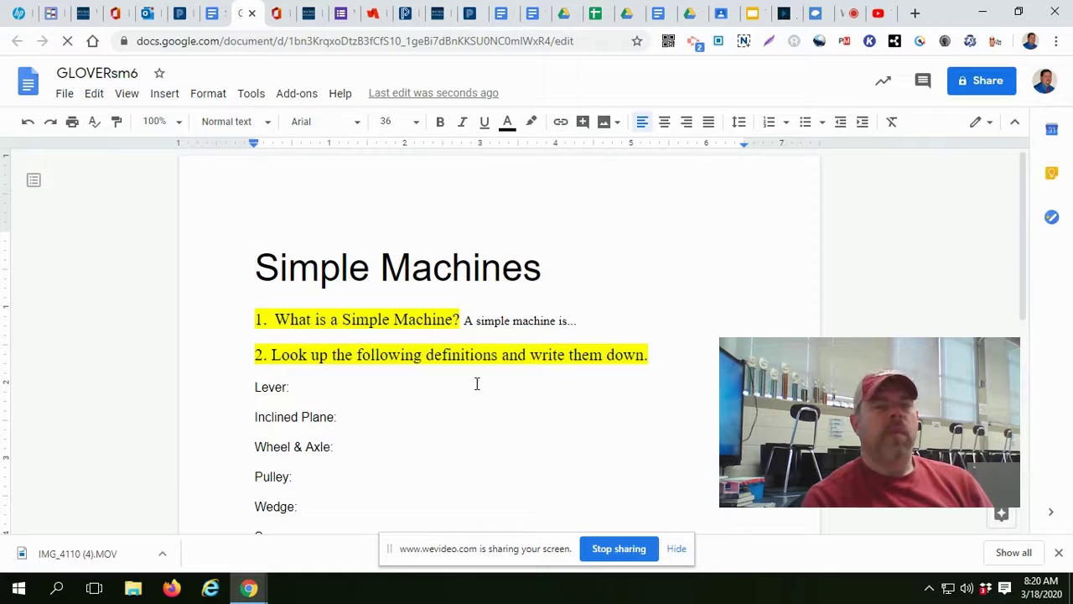
Add a blank line after 'below.' at the end of item 3
scroll(406, 395, down, 1)
scroll(405, 395, down, 1)
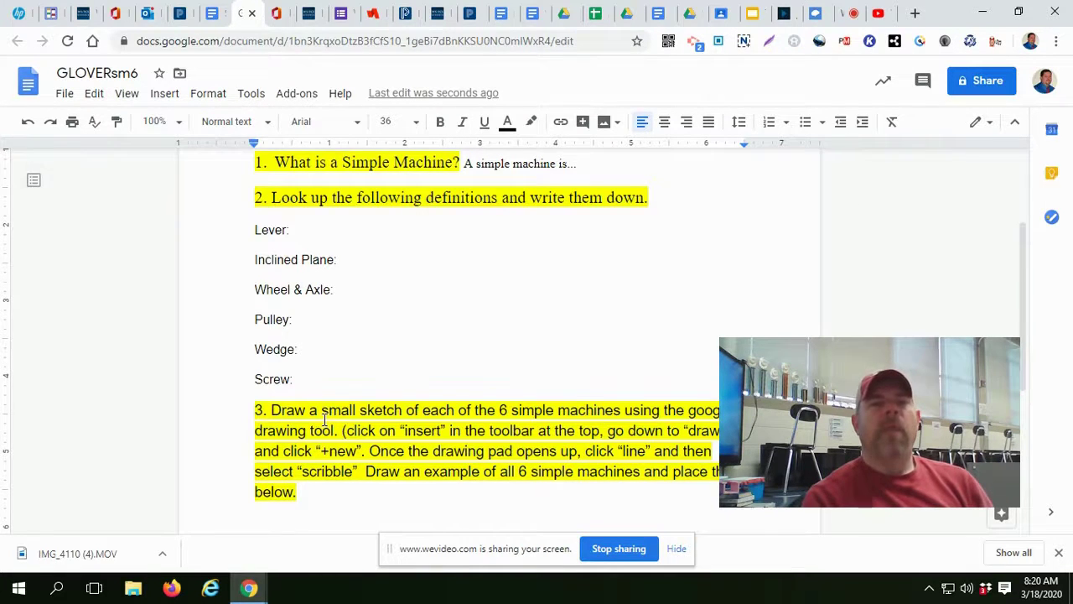
scroll(325, 419, down, 2)
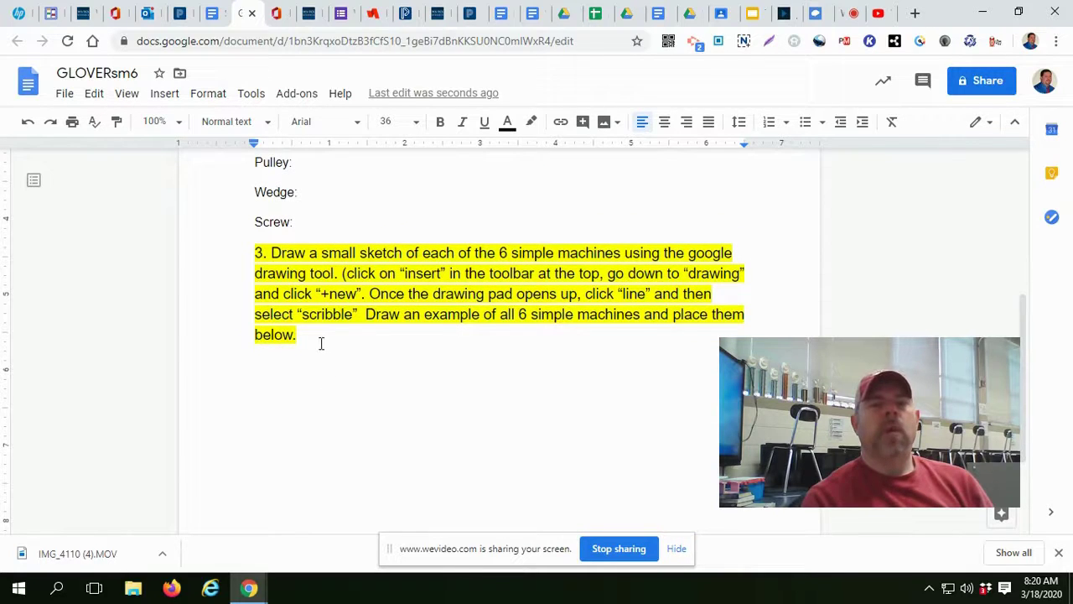
click(321, 343)
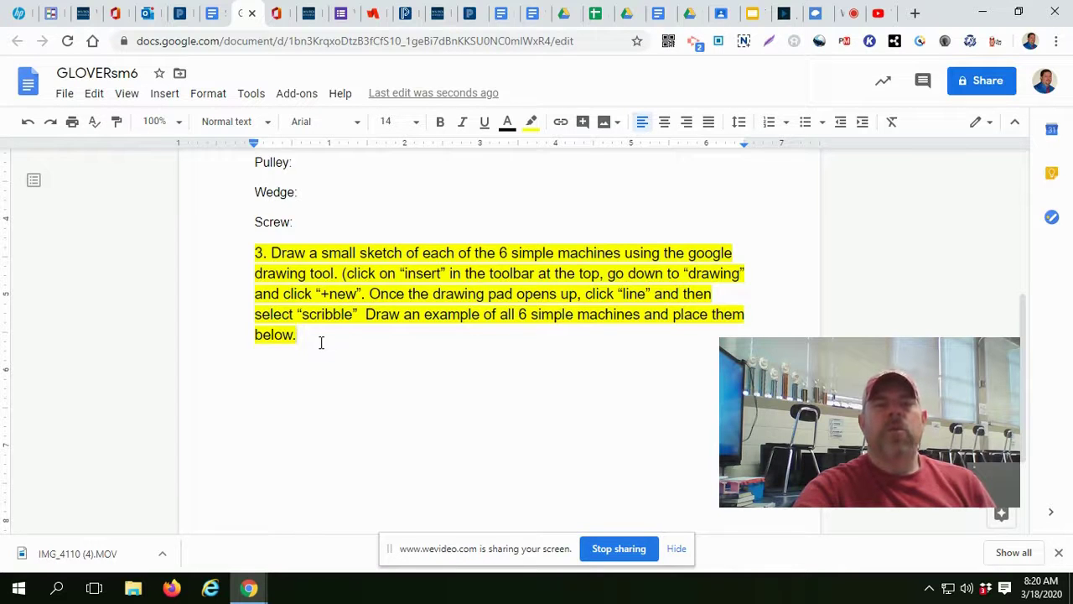
key(Return)
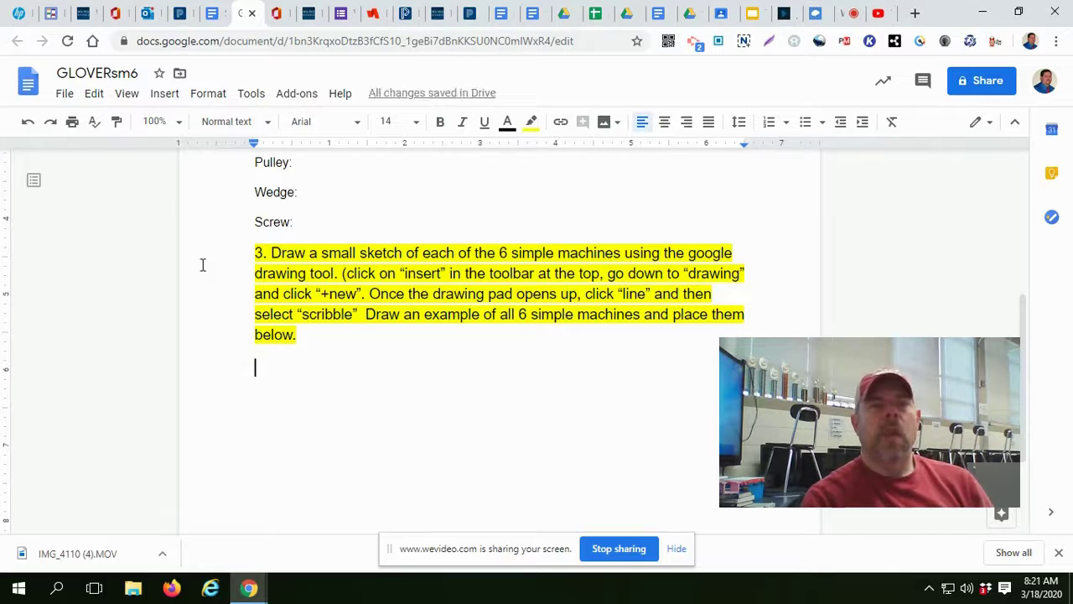
Start a new drawing and select the plain Line tool
click(167, 97)
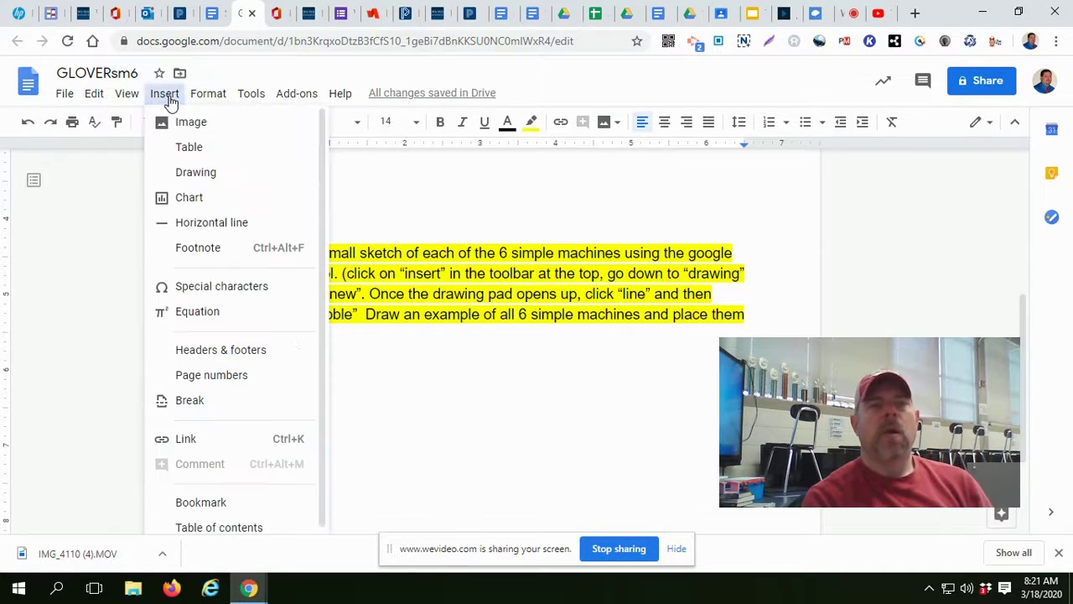
mouse_move(216, 175)
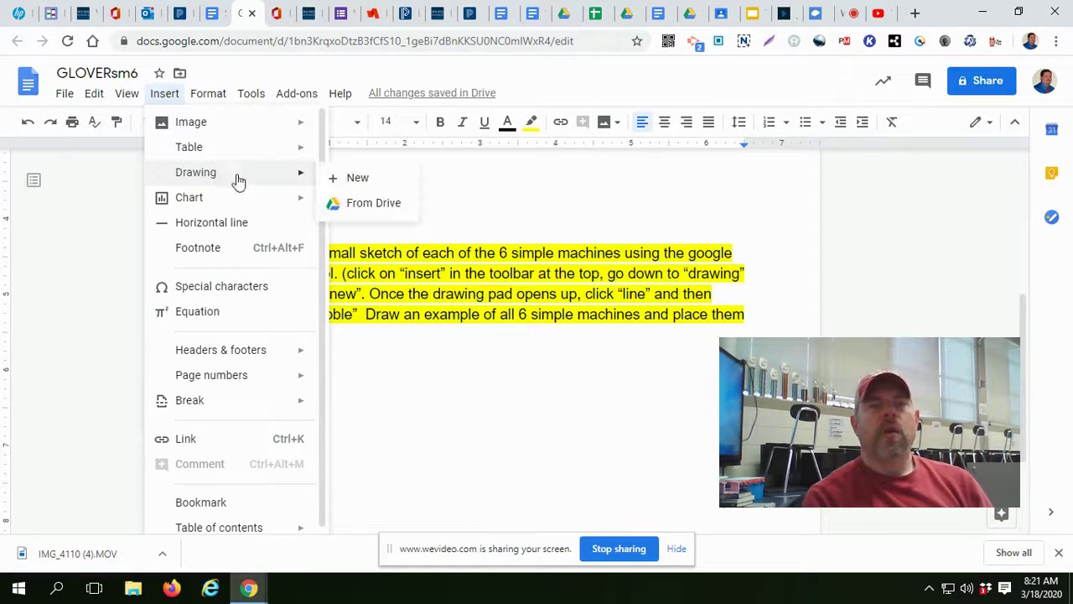
click(353, 182)
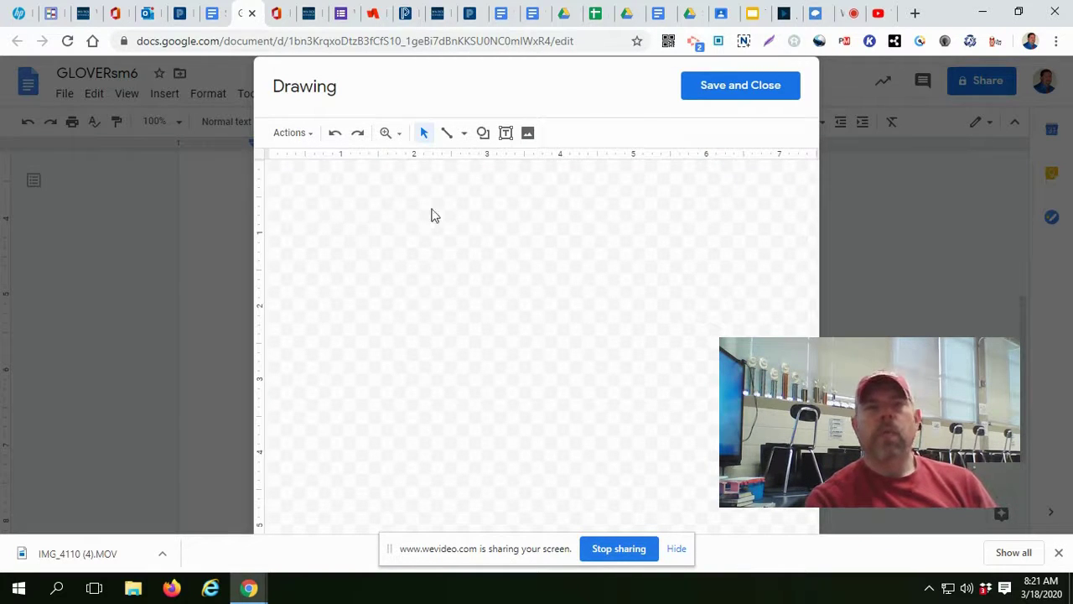
click(463, 135)
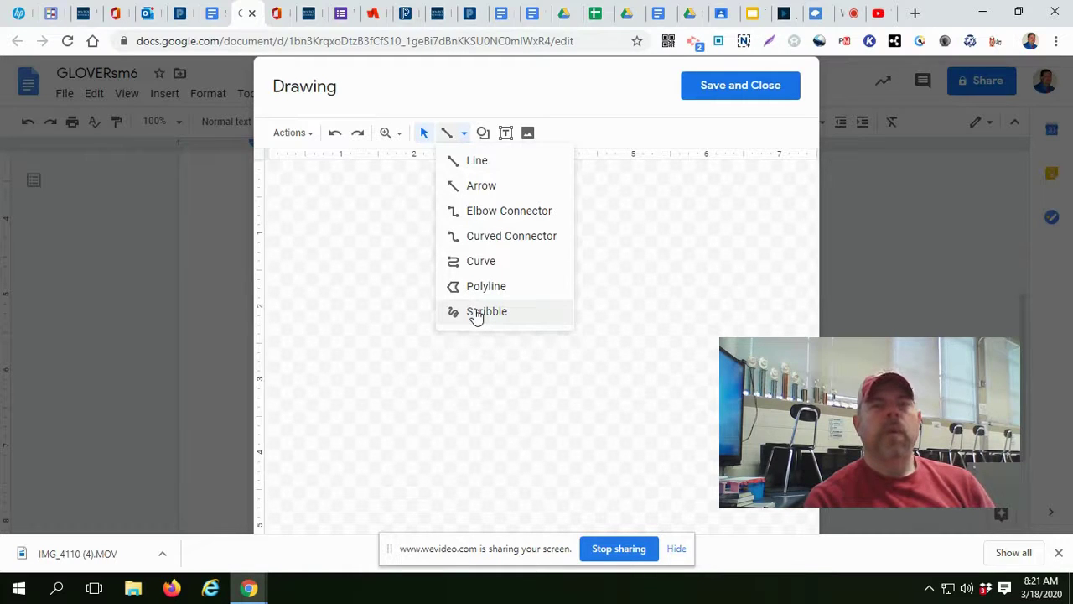
click(490, 164)
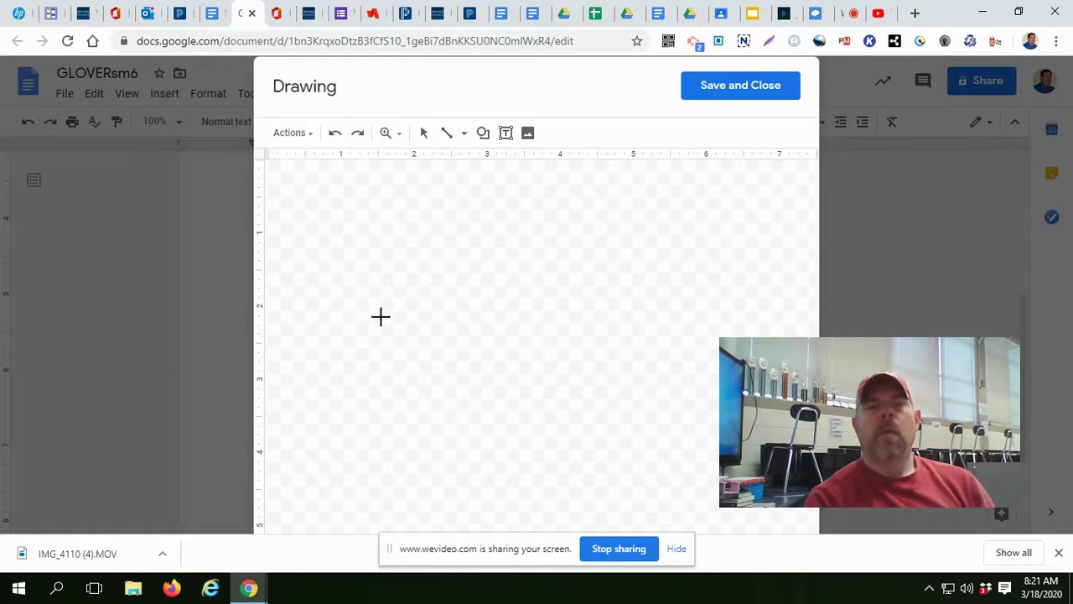
Draw a right triangle: sloping ramp side, flat base, and vertical side
drag(380, 316, 587, 231)
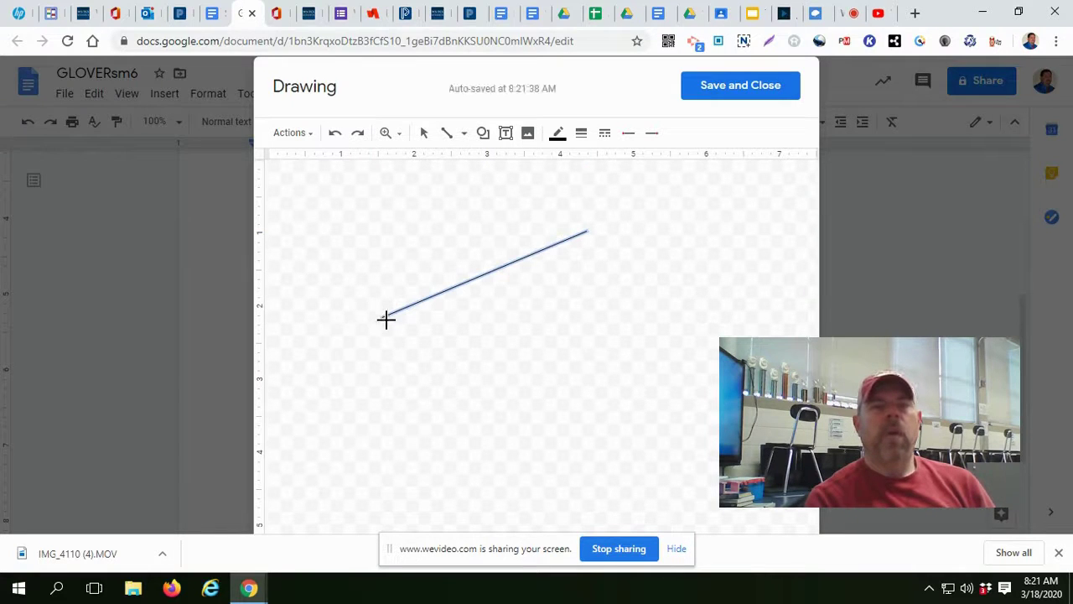
drag(381, 317, 589, 316)
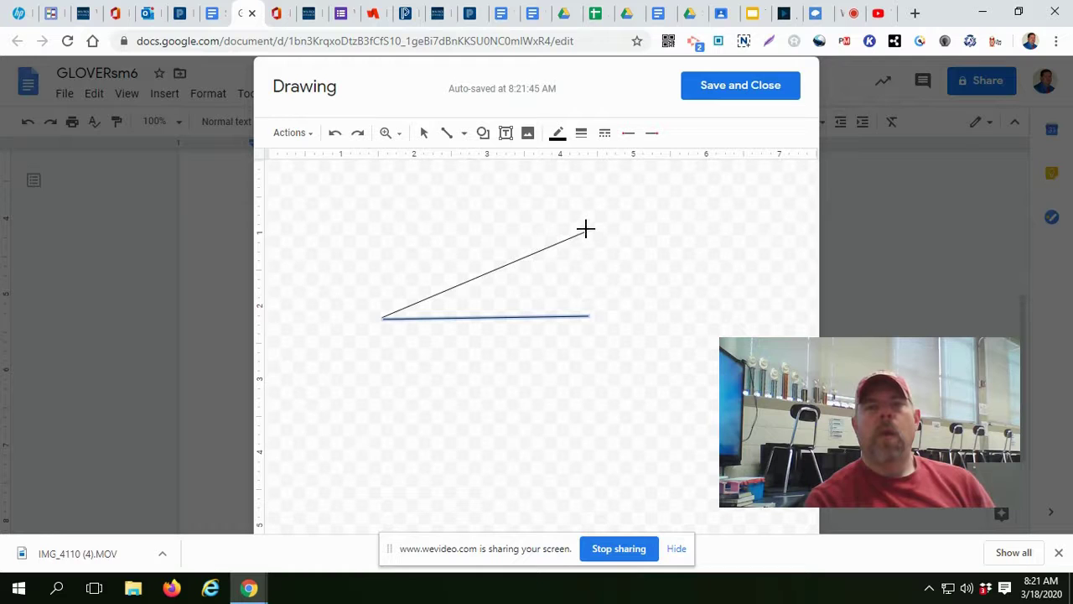
drag(585, 231, 585, 312)
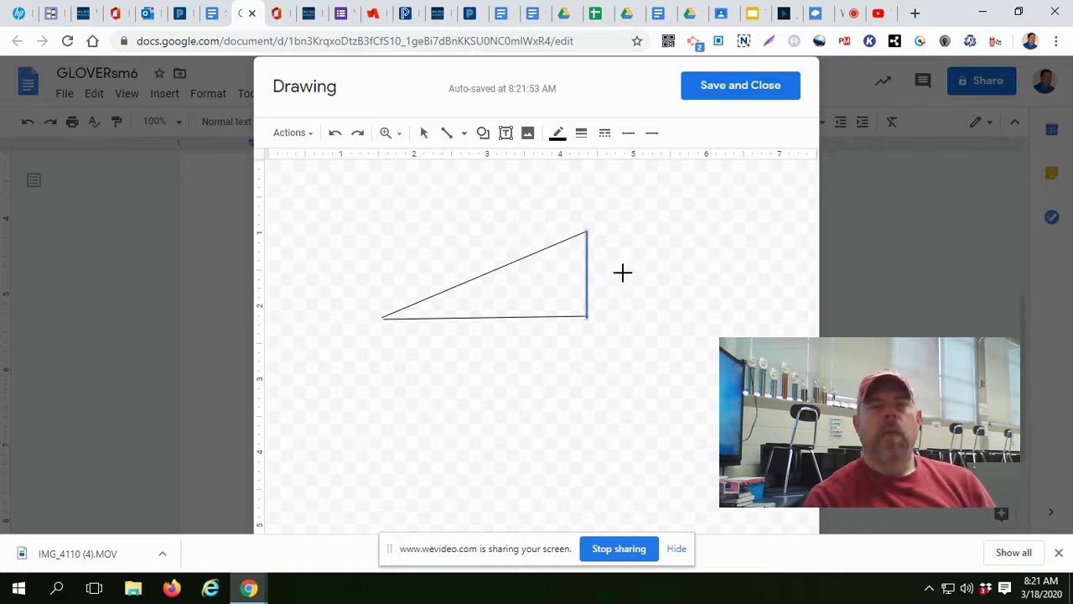
Insert the triangle drawing below question 3 and type the label 'iNCLINED PLANE' beside it
click(737, 86)
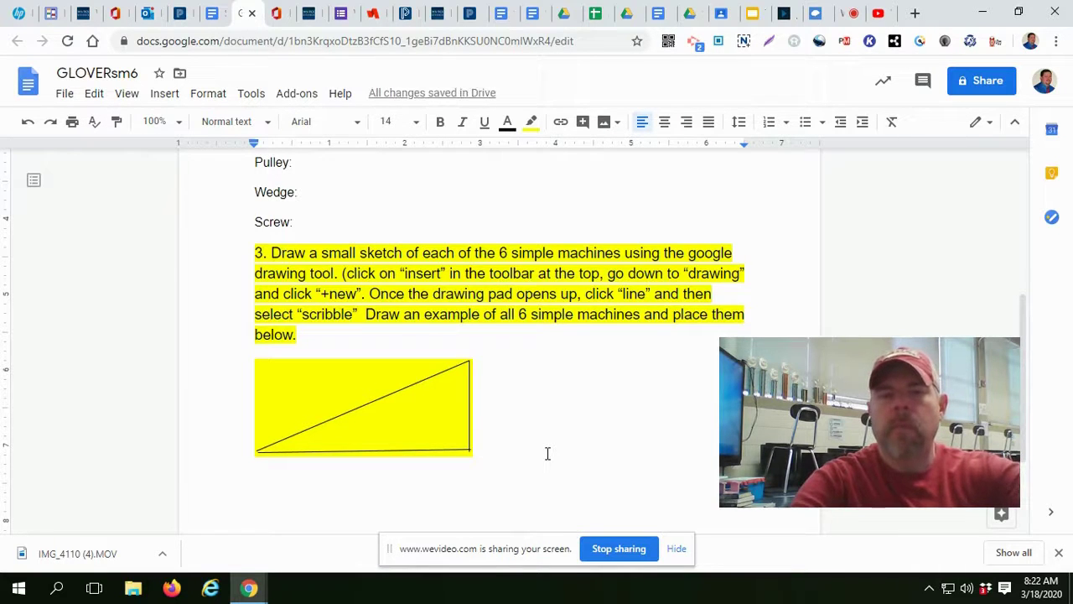
text(iN)
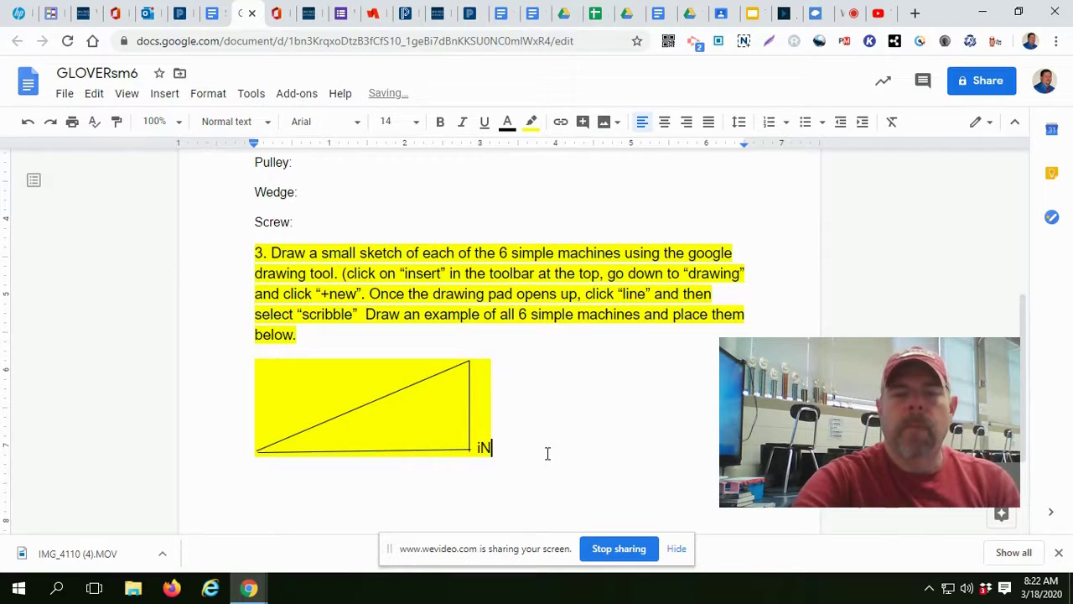
text(CLI)
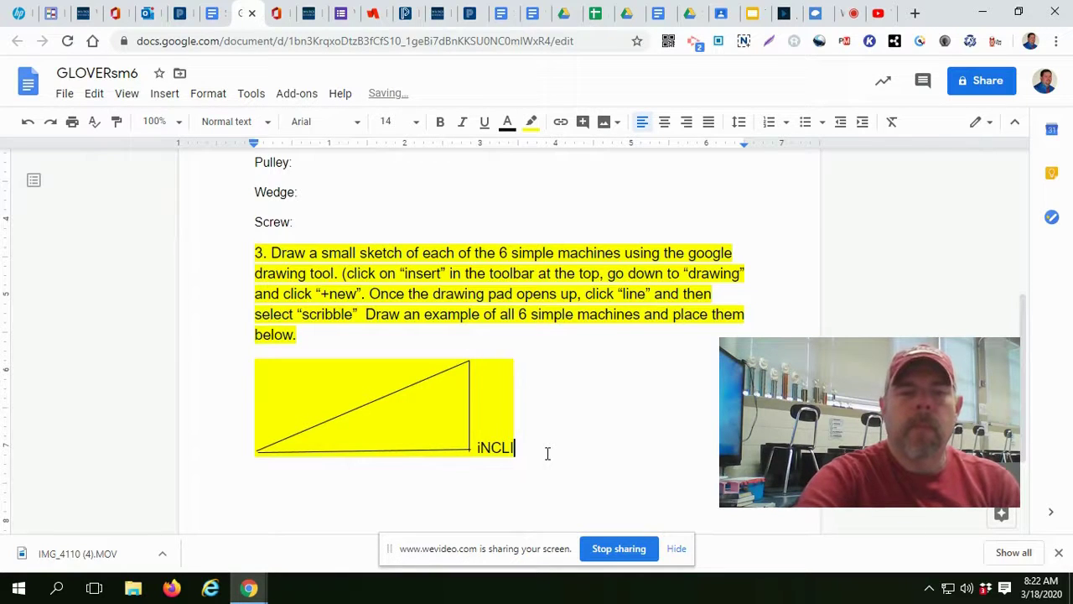
text(NED)
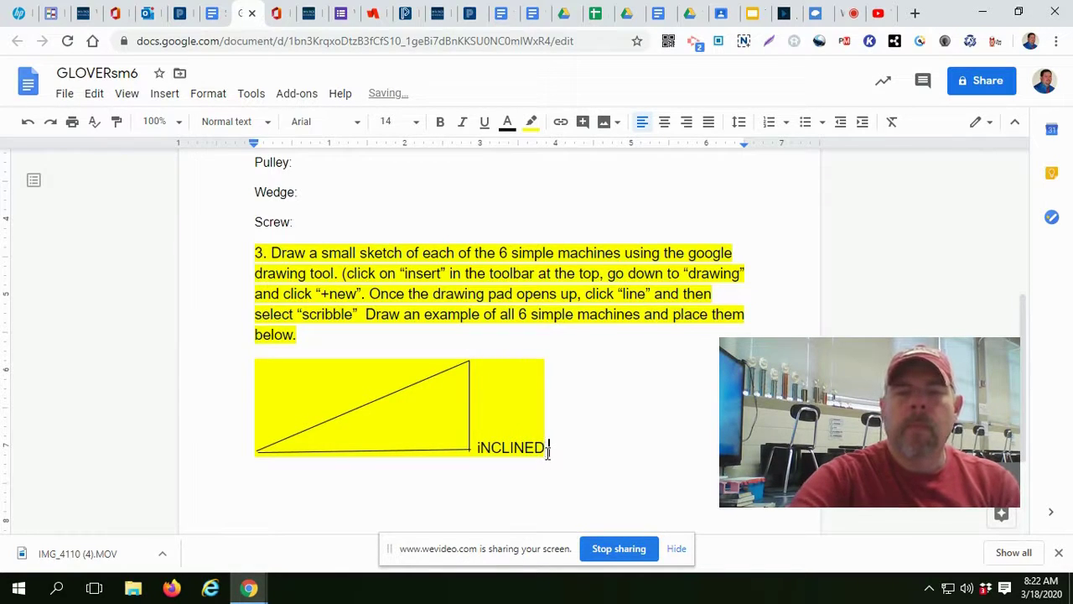
text( PLA)
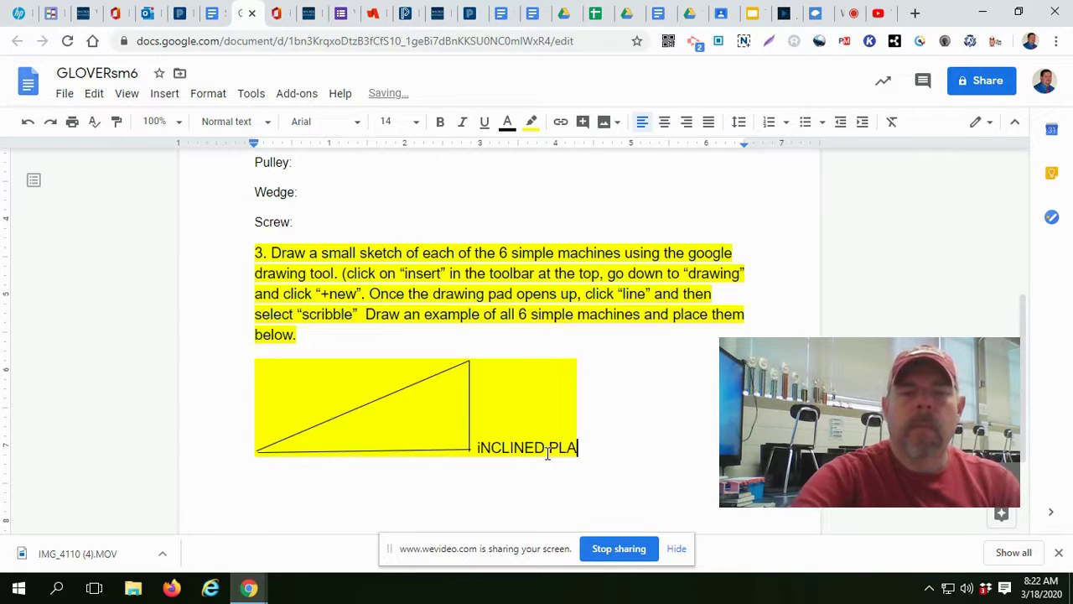
text(NE)
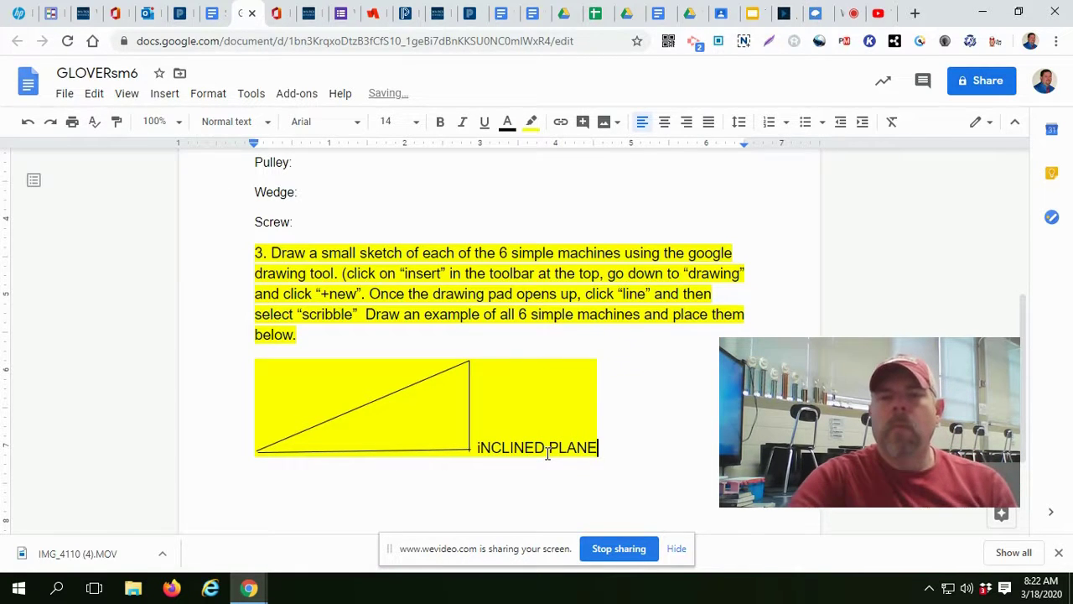
Capitalize the label's first letter so it reads 'INCLINED PLANE'
key(Left)
key(Left)
key(Left)
key(Left)
key(Left)
key(Left)
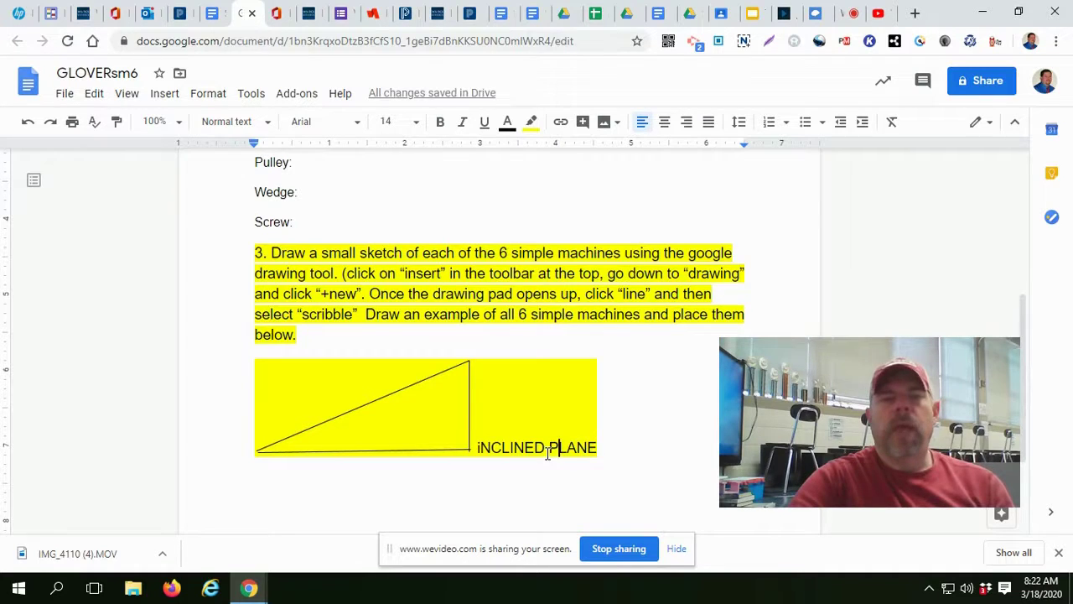
key(Left)
key(Left)
key(Left)
key(Left)
key(Left)
key(Left)
key(Left)
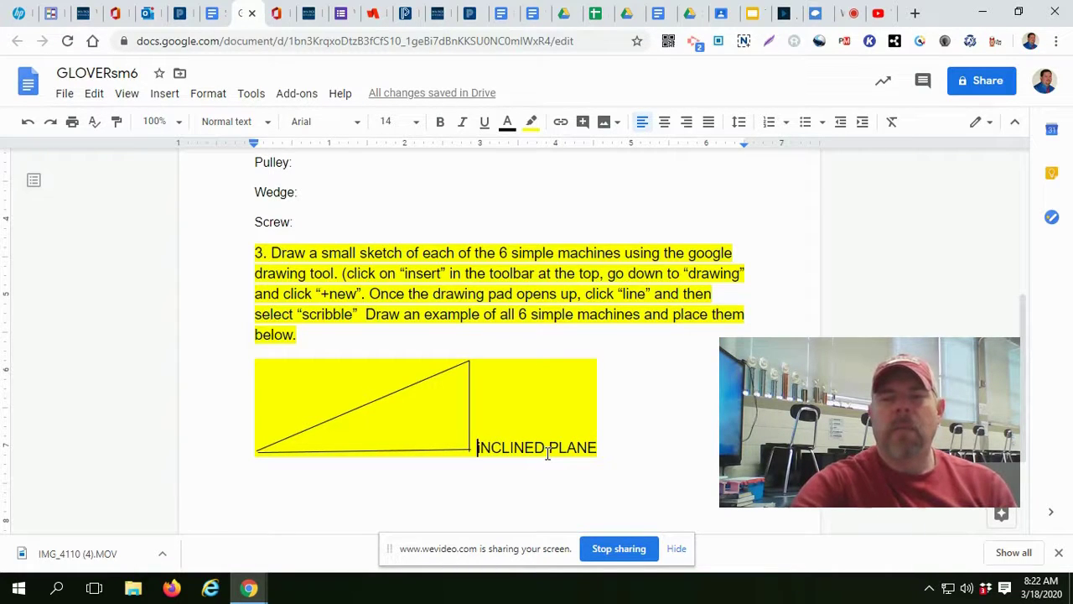
key(Delete)
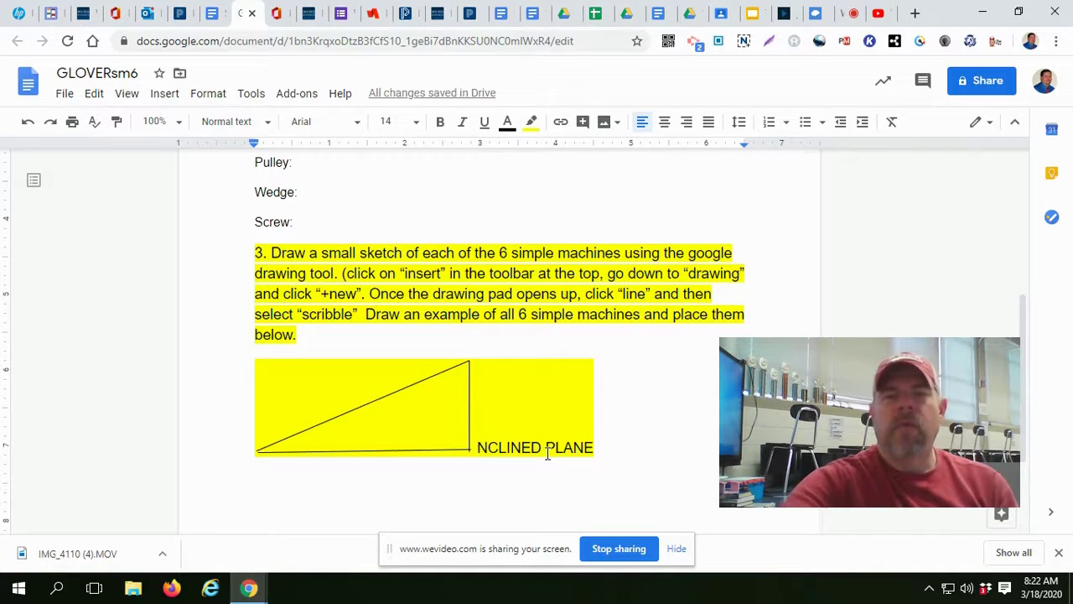
text(I)
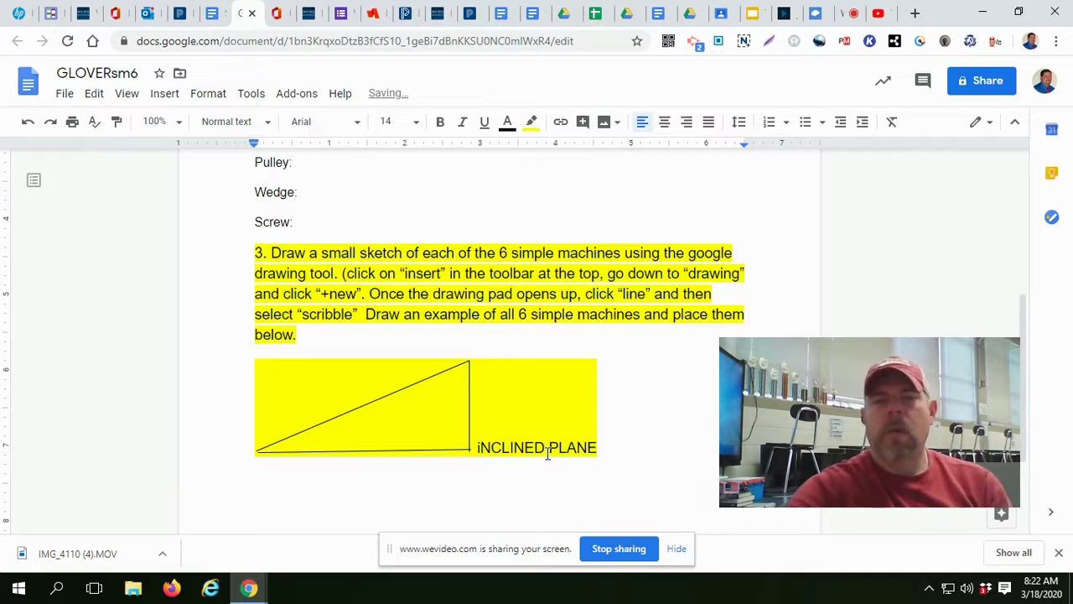
key(BackSpace)
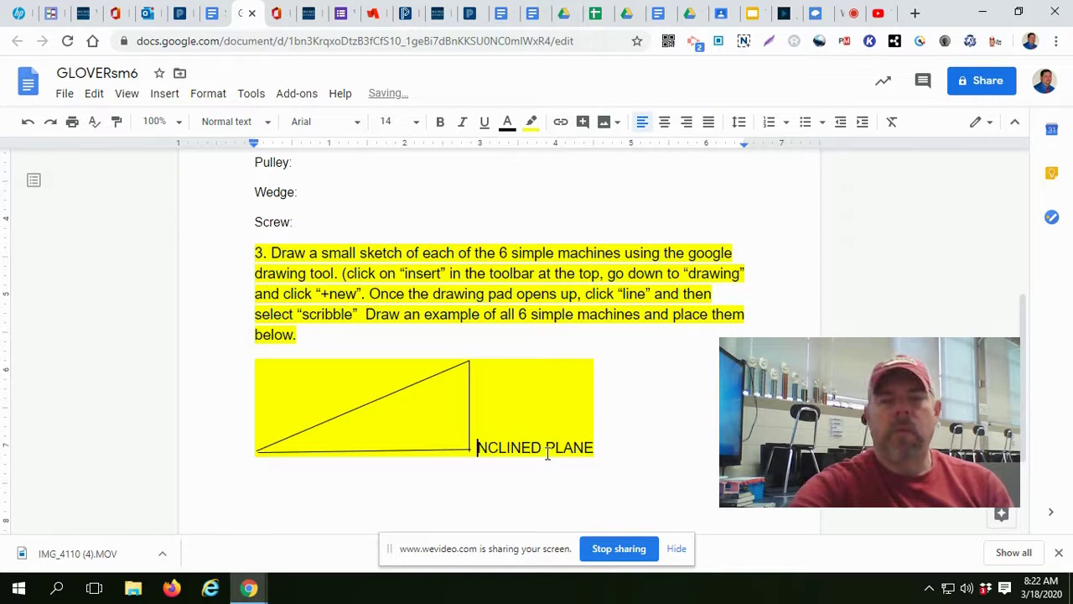
text(I)
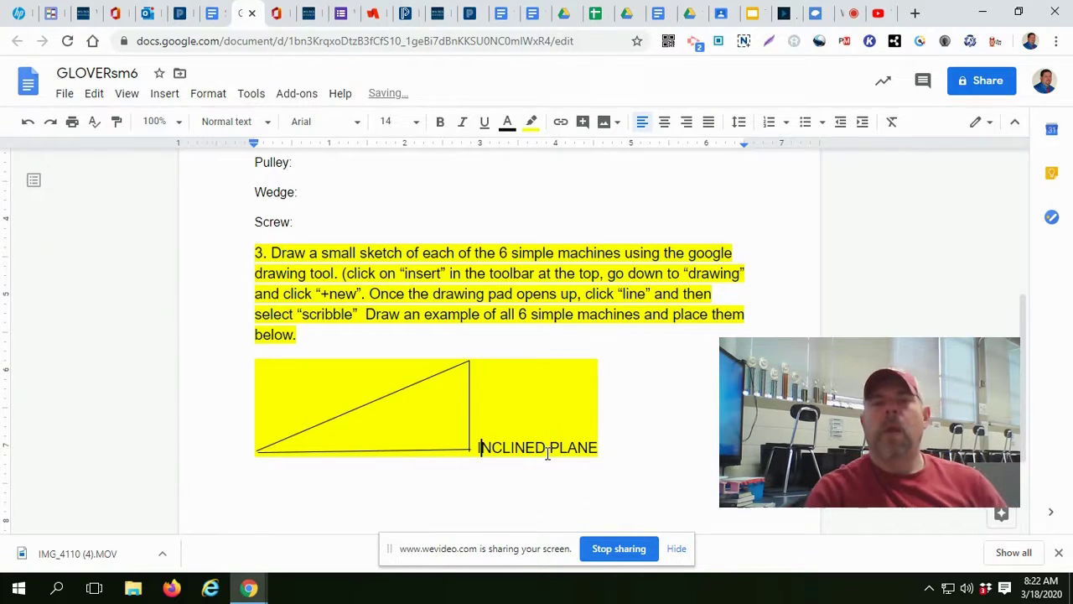